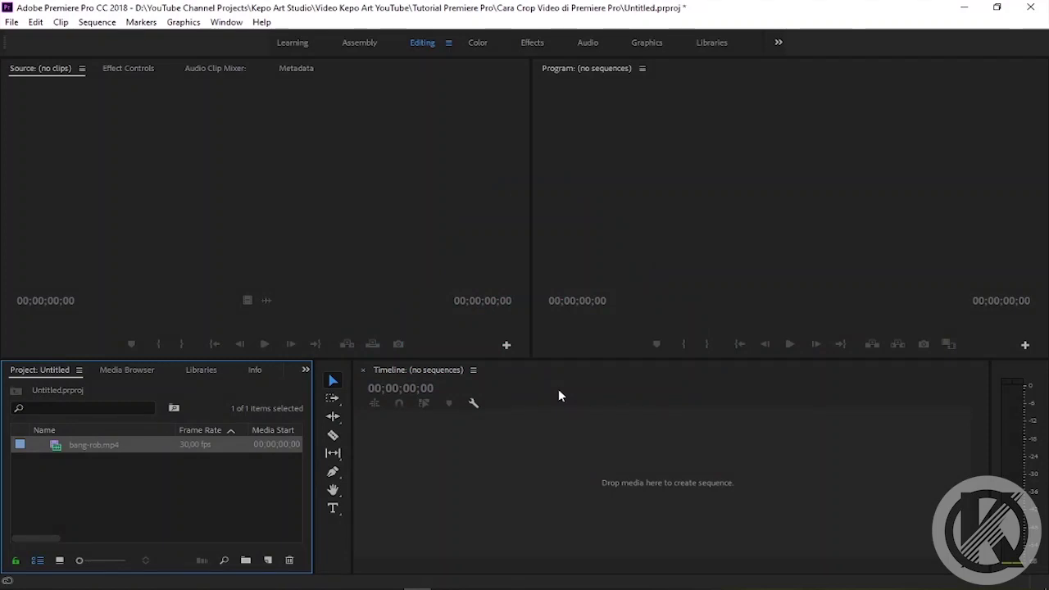
Create a bang-rob sequence by dropping bang-rob.mp4 onto the empty Timeline.
drag(98, 441, 435, 475)
click(84, 445)
right_click(85, 445)
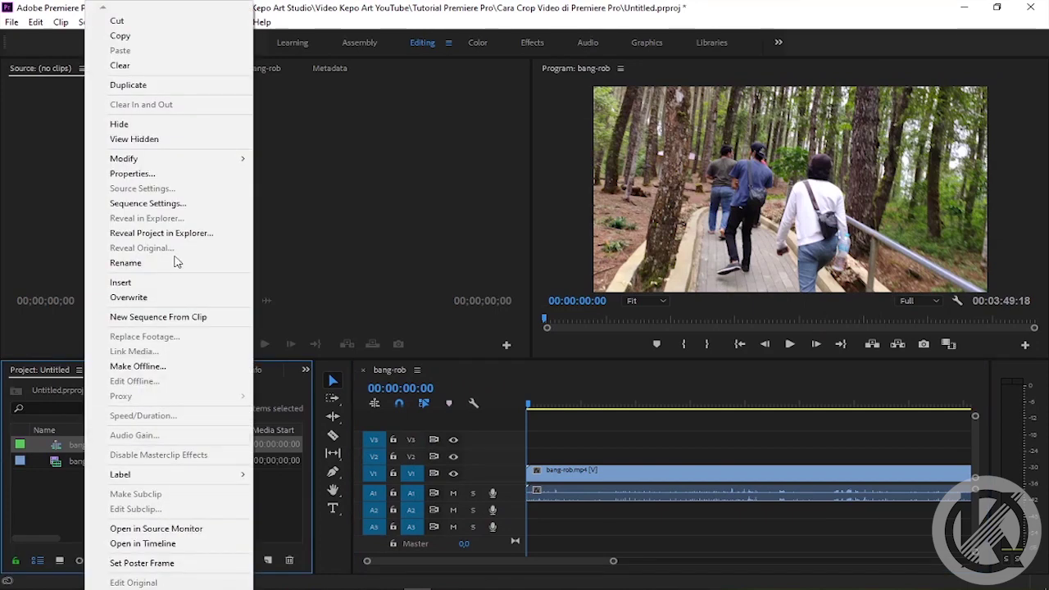
Set the bang-rob sequence frame size to 1080×1080, then restore its widescreen frame.
click(192, 209)
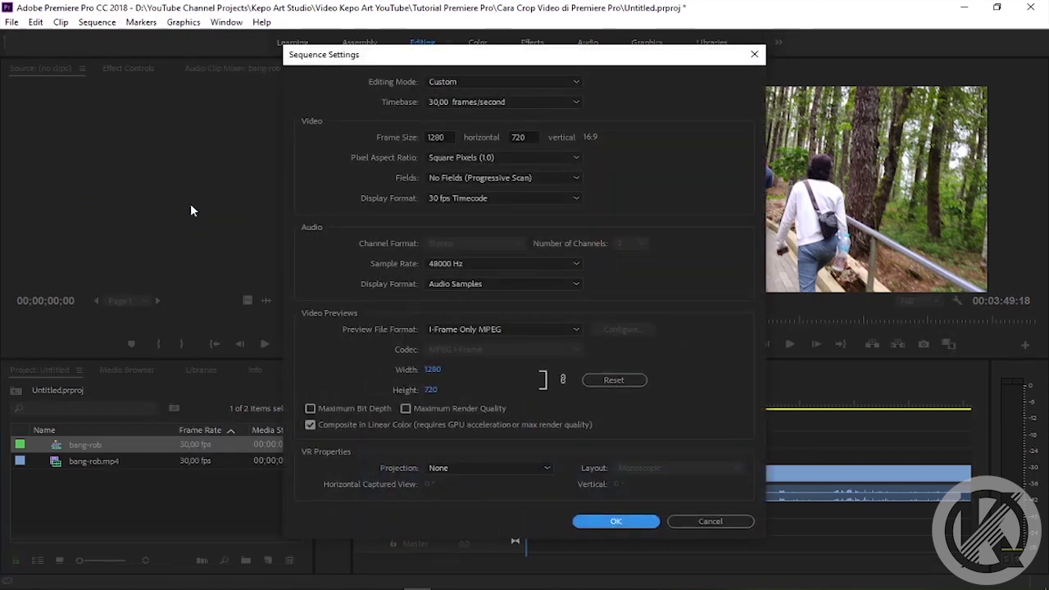
click(435, 137)
text(1080)
key(Tab)
text(1080)
click(606, 148)
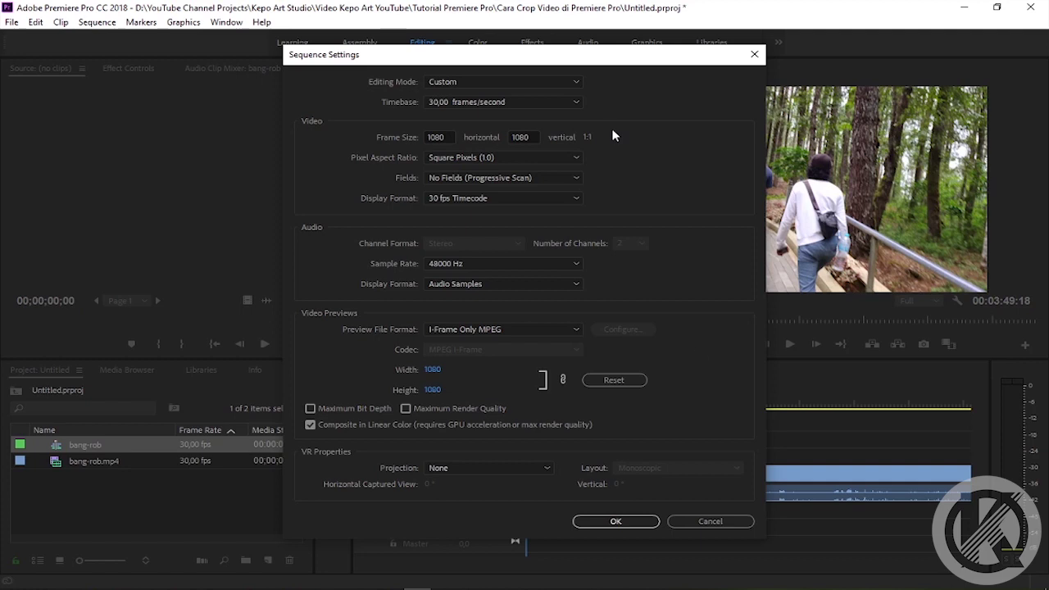
click(637, 519)
click(610, 315)
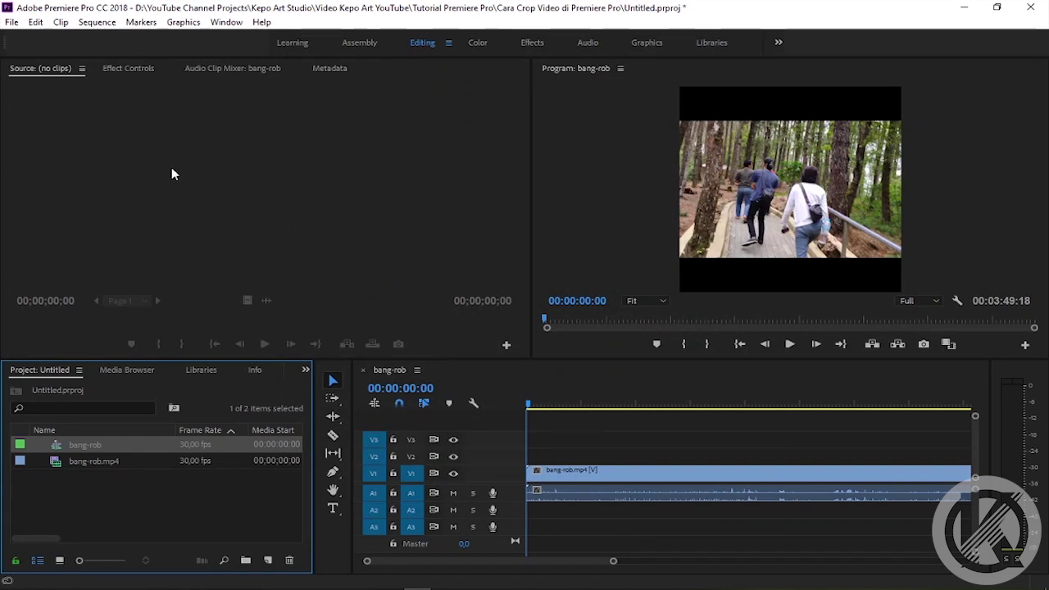
click(305, 369)
click(336, 435)
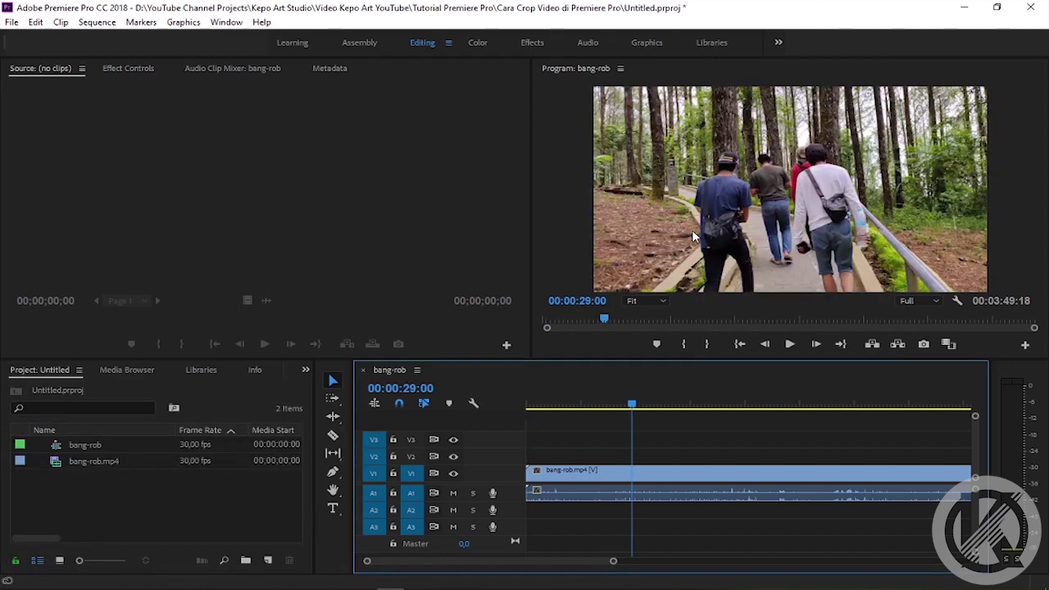
Find the Crop effect by searching 'crop' and apply it to the forest clip on V1.
click(305, 373)
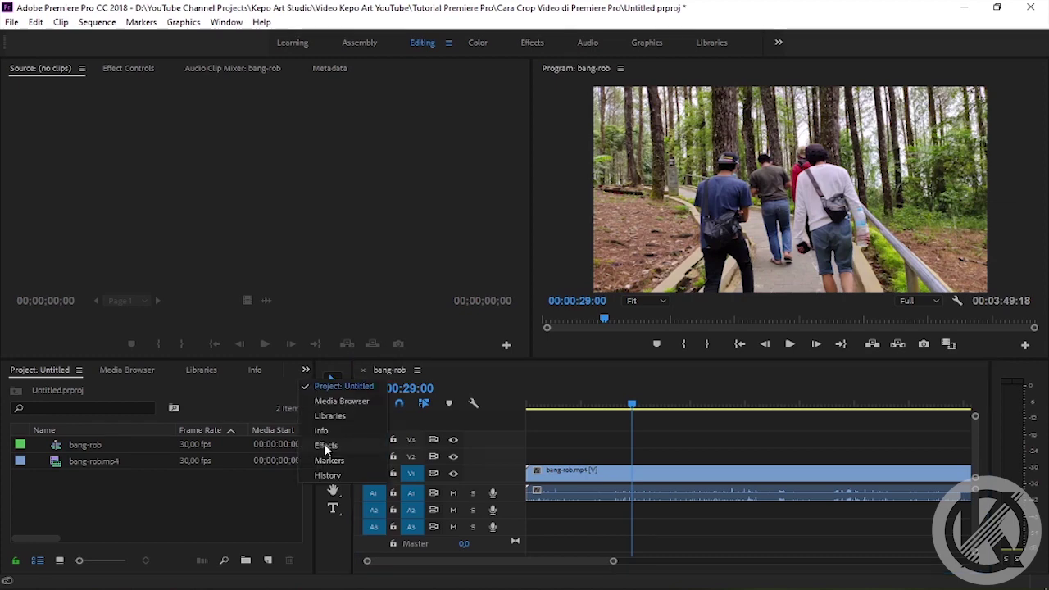
click(329, 449)
click(114, 387)
text(crop)
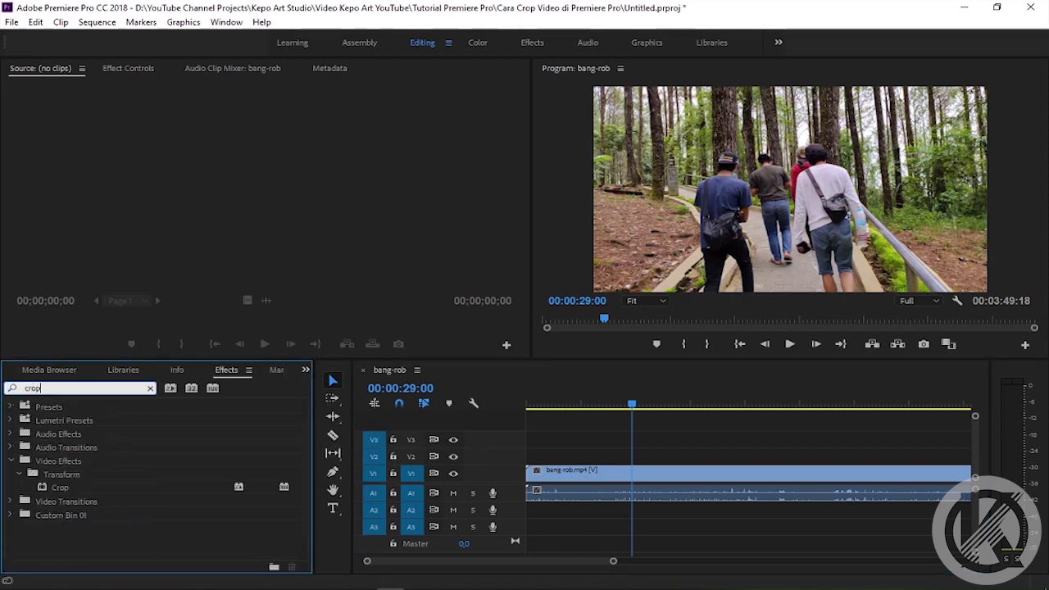
drag(71, 486, 687, 480)
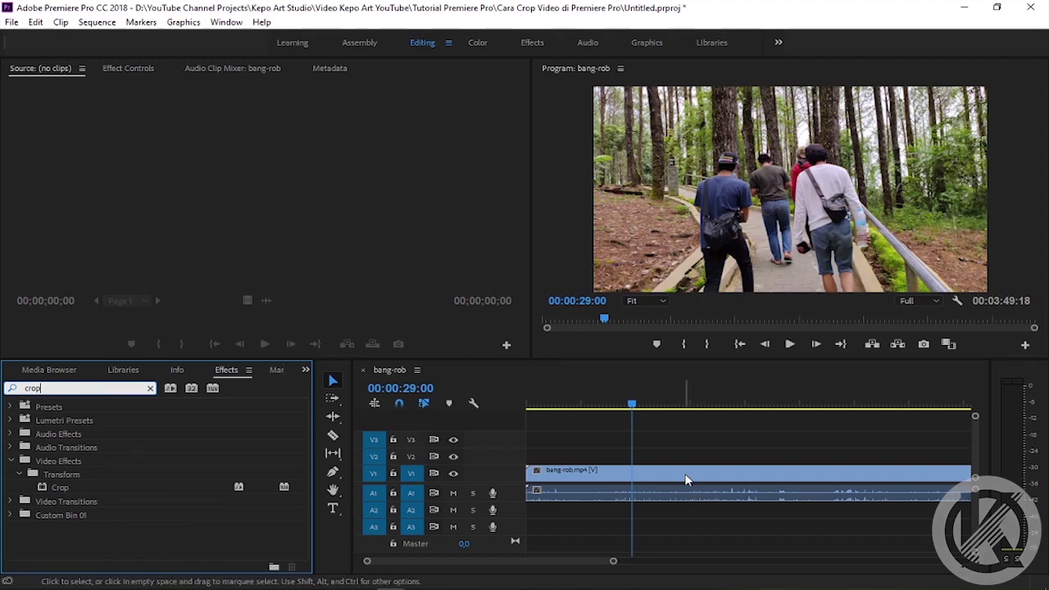
Select the forest clip and show its Crop settings in Effect Controls.
click(686, 480)
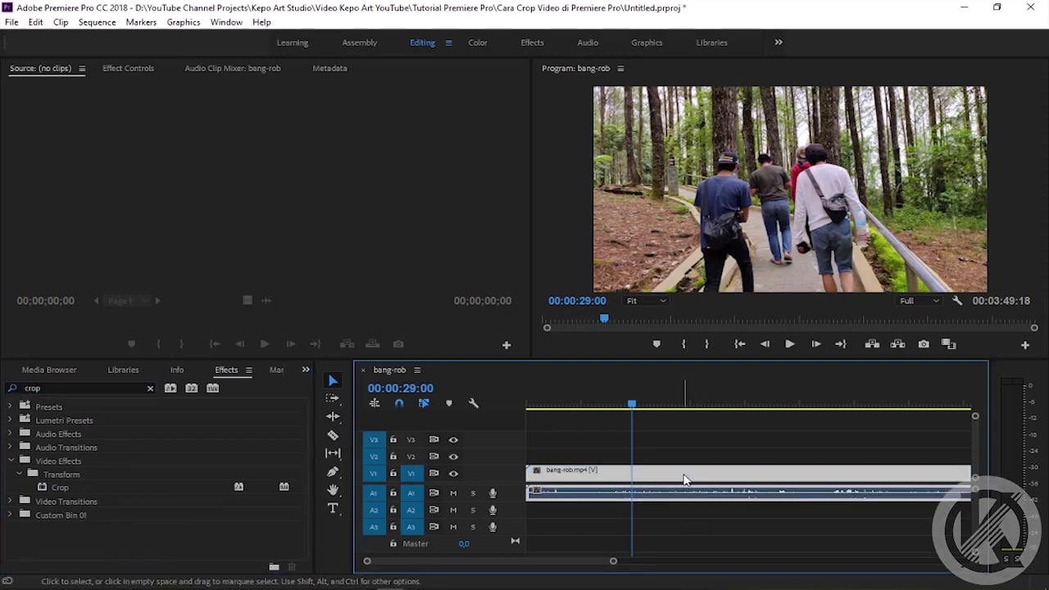
click(58, 489)
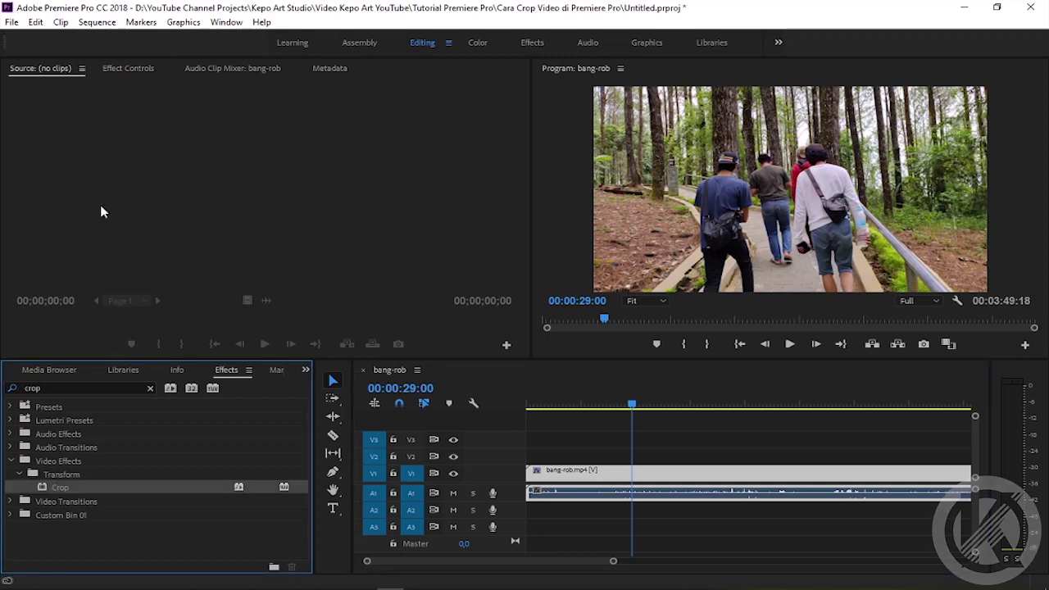
click(124, 70)
scroll(100, 281, down, 3)
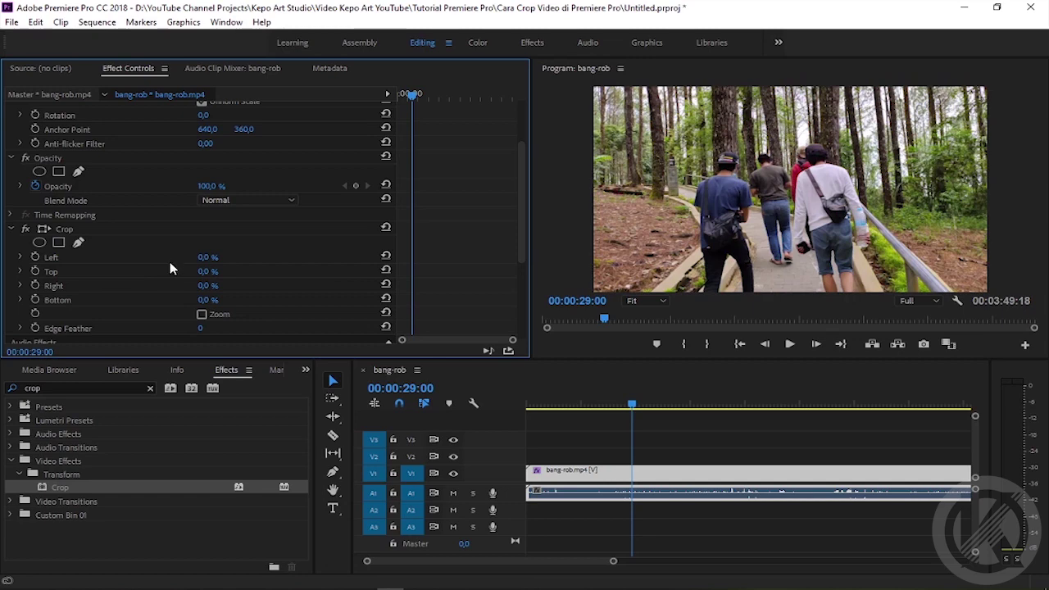
Crop 43% off the bottom and 49% off the right of the forest clip.
click(202, 300)
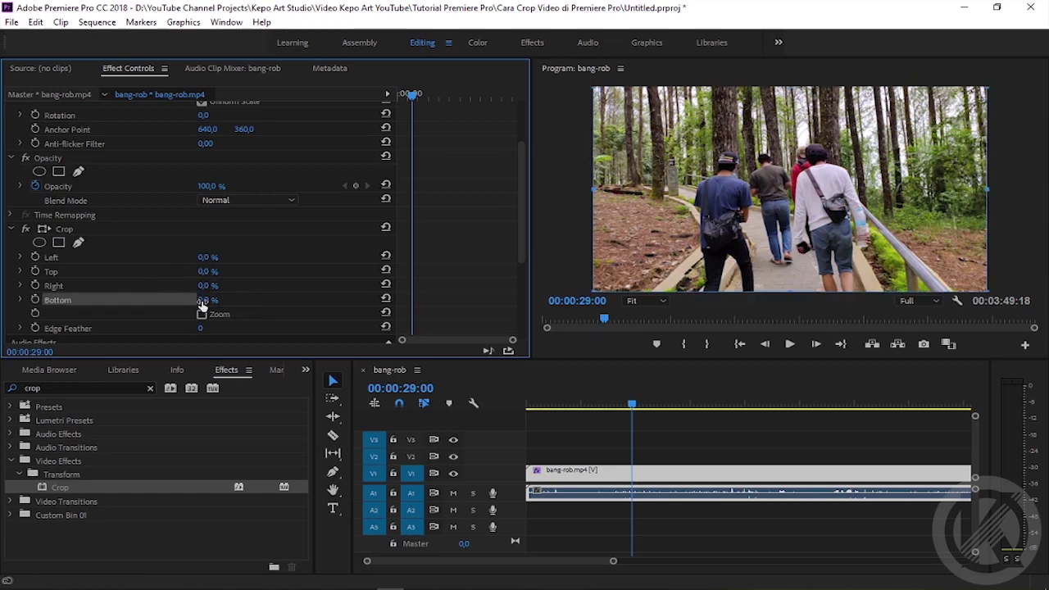
drag(203, 303, 206, 288)
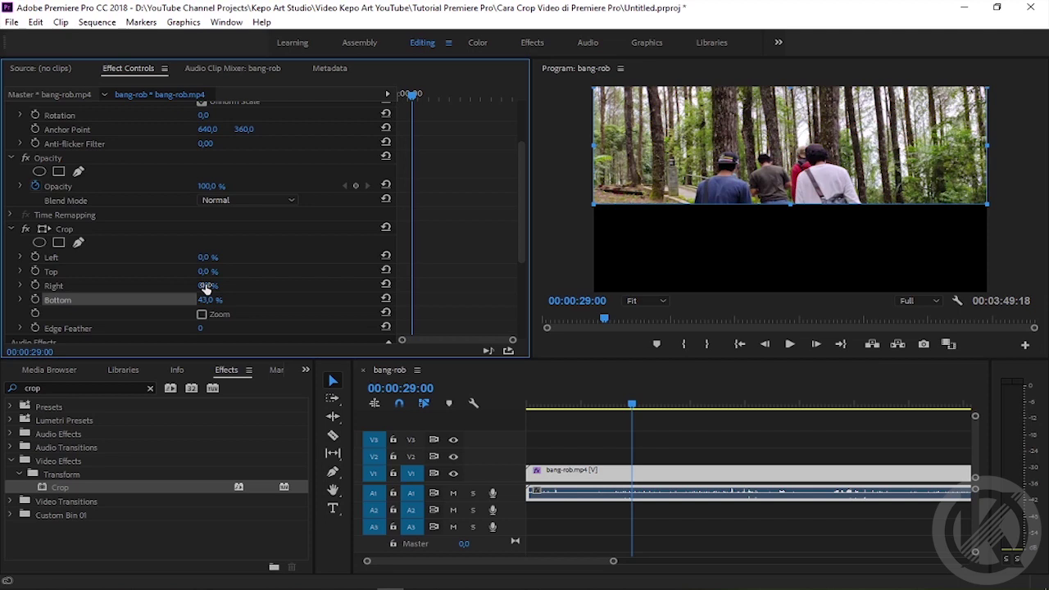
mouse_move(206, 288)
mouse_down()
mouse_move(246, 288)
mouse_move(213, 272)
mouse_move(214, 257)
mouse_up()
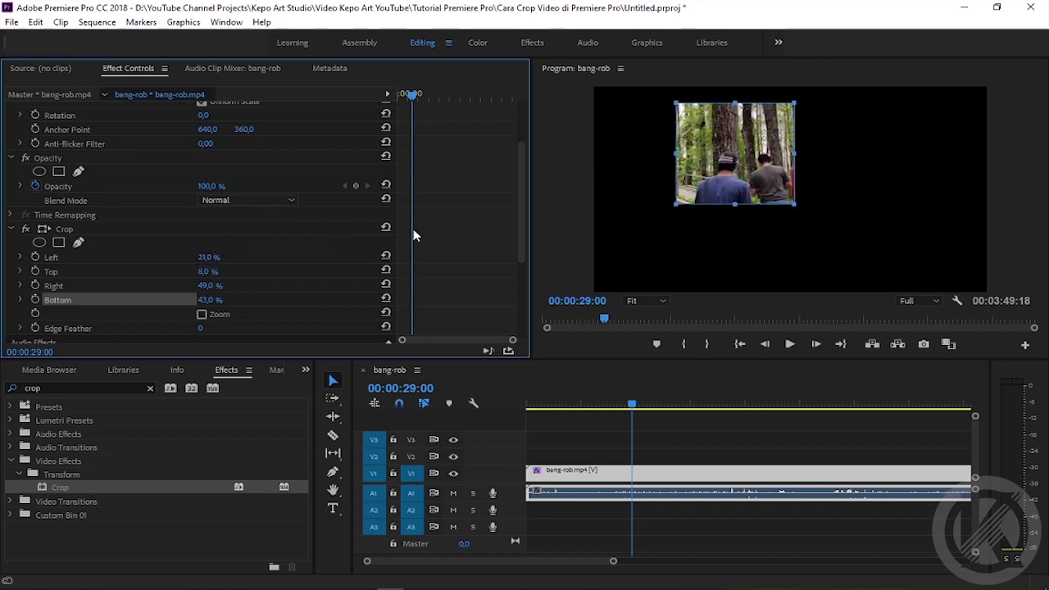
Reposition and resize the crop box in the Program Monitor into a near-square around the walkers.
mouse_move(747, 177)
mouse_down()
mouse_move(757, 203)
mouse_move(803, 205)
mouse_up()
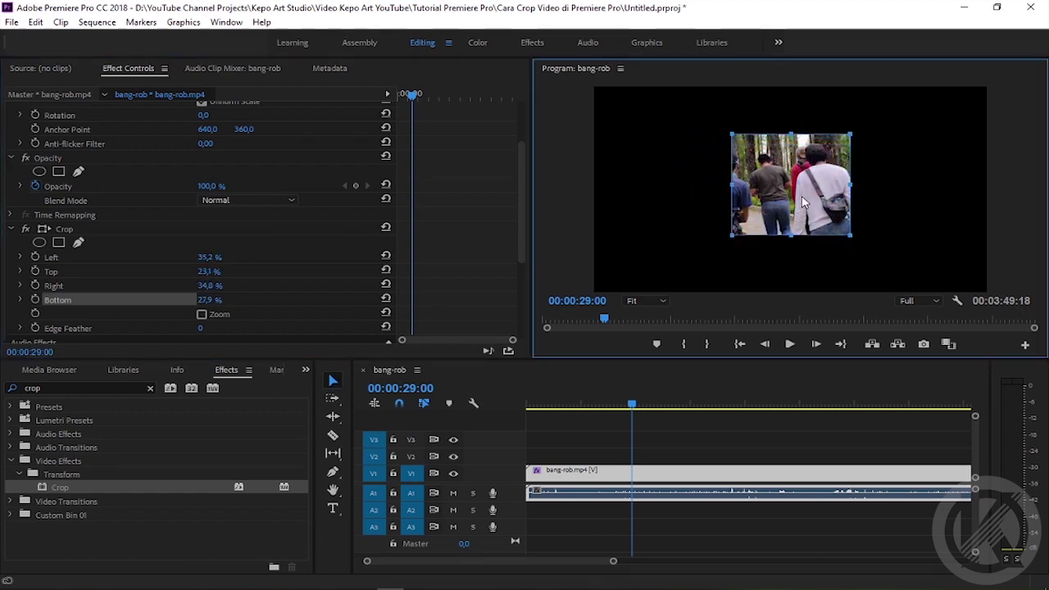
drag(808, 134, 885, 112)
drag(729, 174, 713, 175)
drag(808, 236, 802, 267)
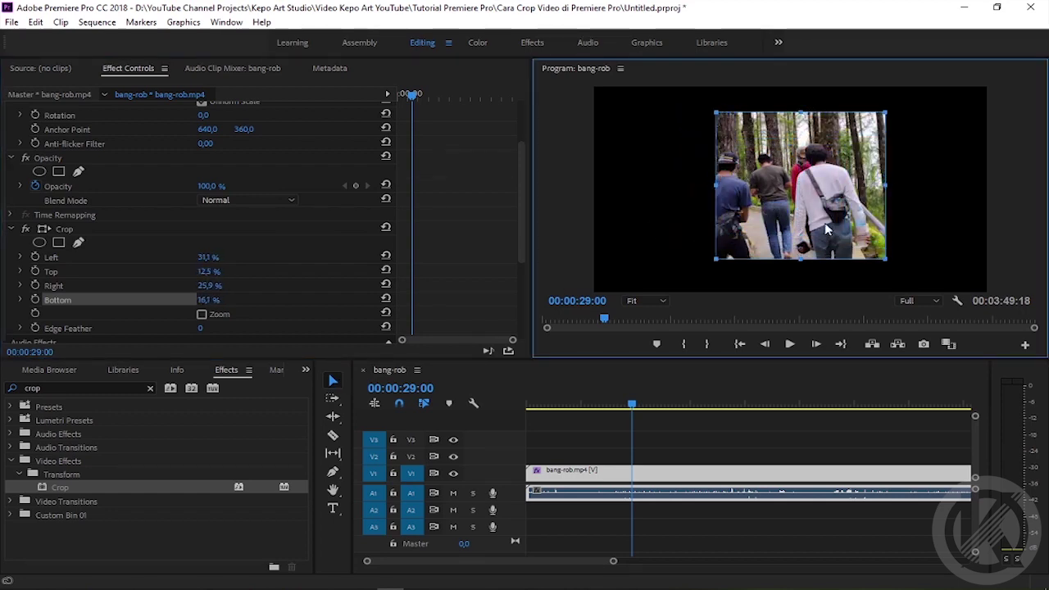
drag(786, 189, 780, 195)
drag(698, 196, 686, 203)
drag(782, 122, 782, 124)
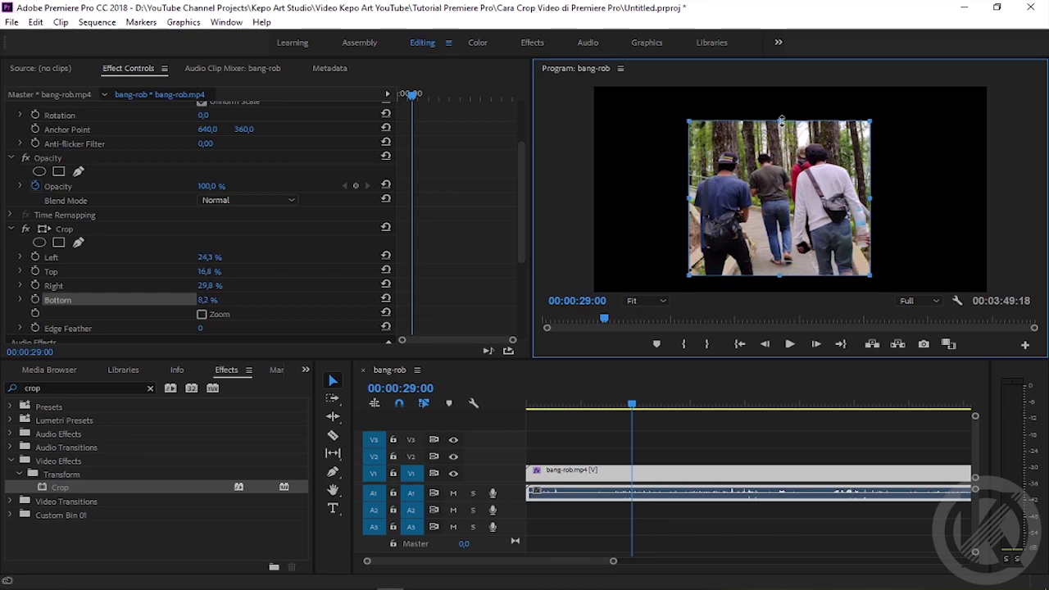
drag(819, 191, 822, 194)
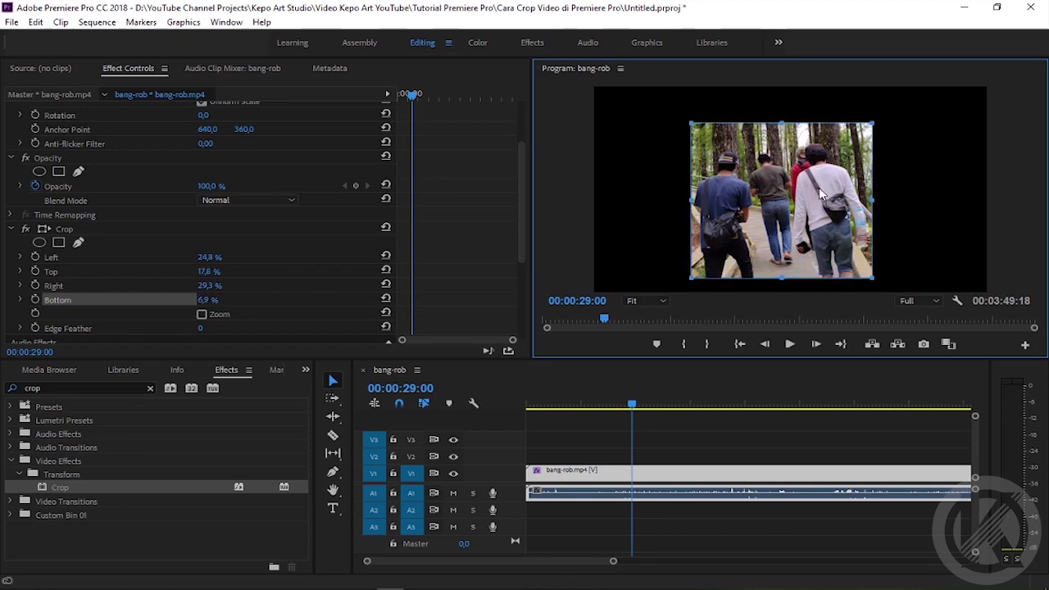
scroll(820, 467, down, 2)
scroll(819, 467, up, 2)
click(787, 486)
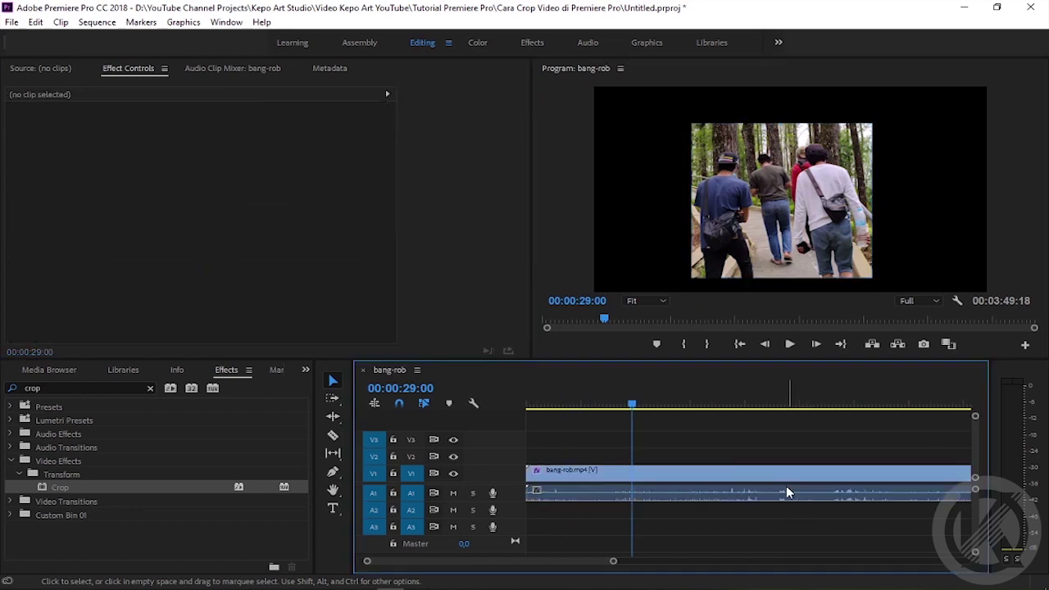
Return the forest clip's Crop Left, Top, Right and Bottom values to 0%.
click(785, 490)
scroll(738, 539, down, 1)
scroll(738, 539, down, 2)
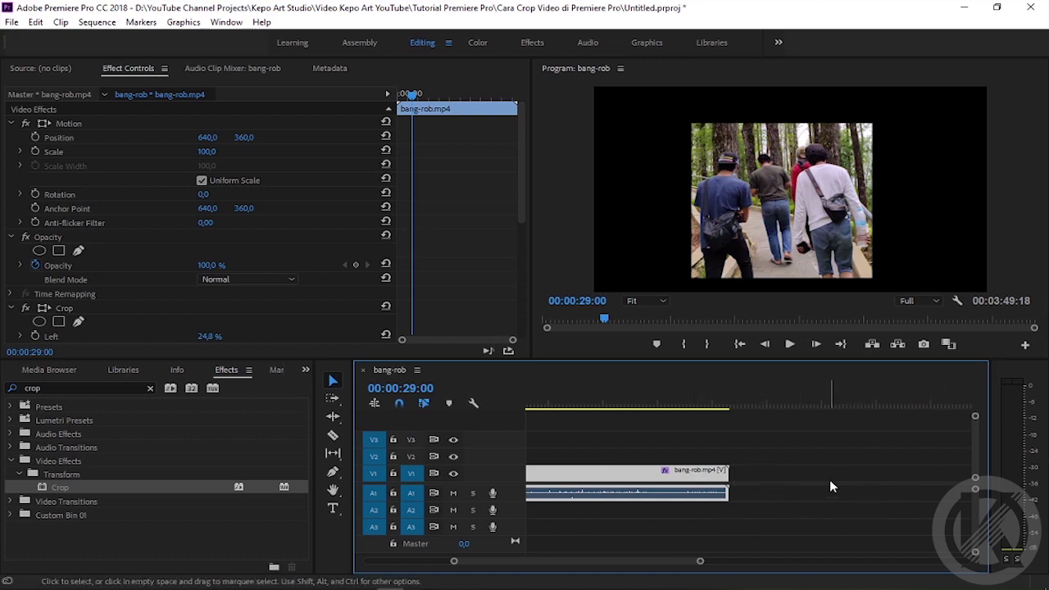
click(828, 483)
click(704, 475)
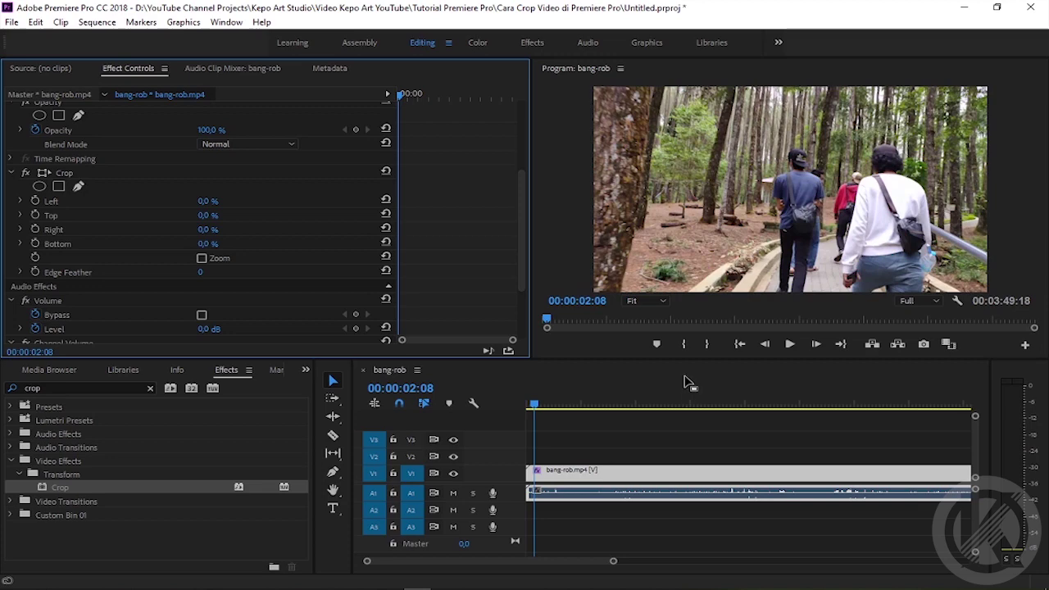
Crop the forest clip to Left 23.3, Top 20.1, Right 14.6, Bottom 11.2 % with Zoom enabled.
click(65, 173)
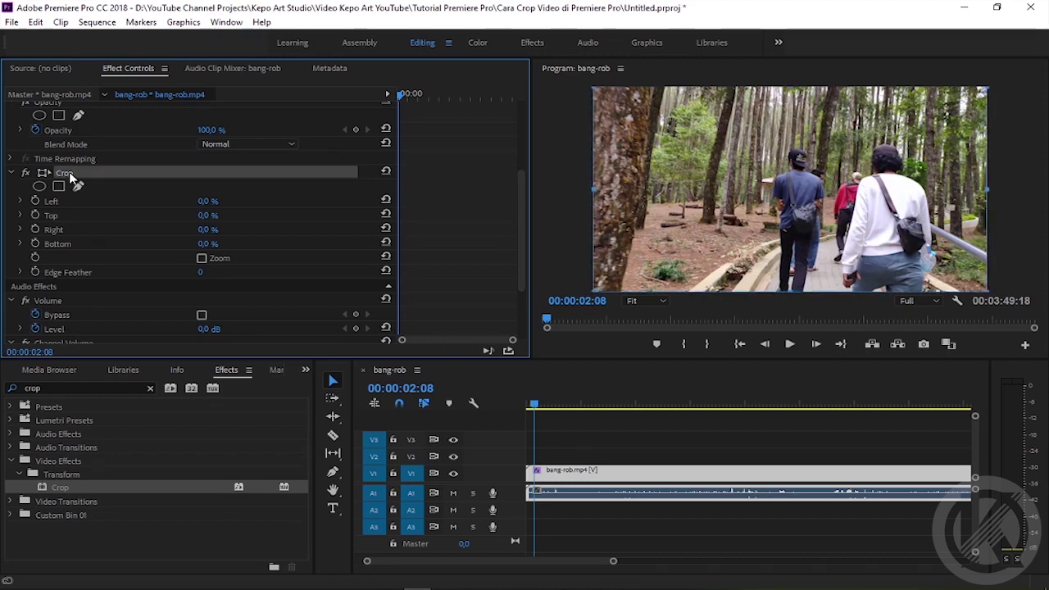
drag(593, 189, 662, 189)
drag(824, 87, 823, 123)
drag(823, 291, 823, 263)
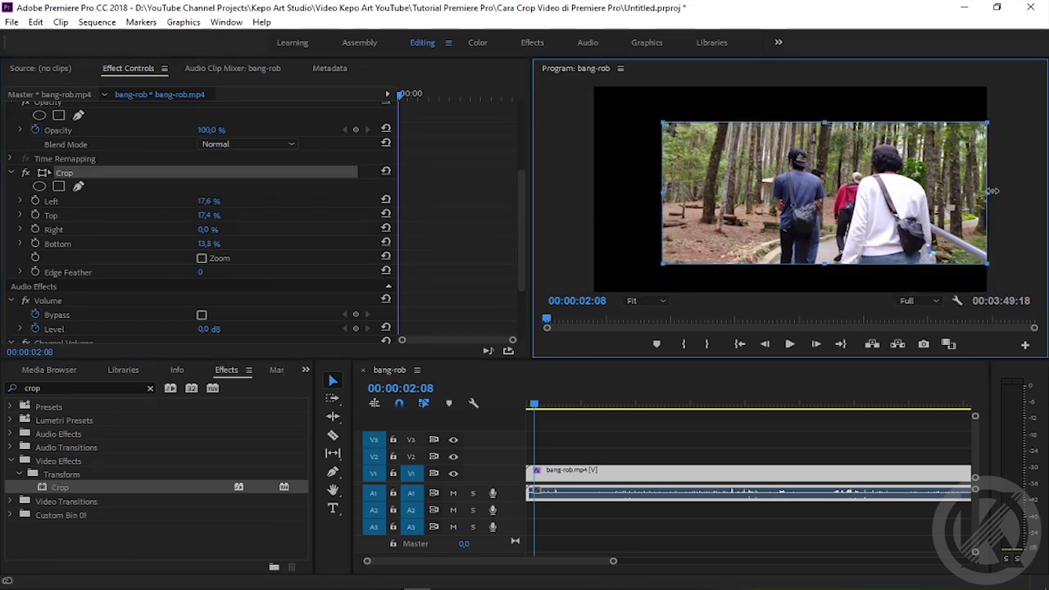
drag(991, 191, 960, 191)
mouse_move(662, 195)
mouse_down()
mouse_move(685, 195)
mouse_move(682, 212)
mouse_move(817, 223)
mouse_up()
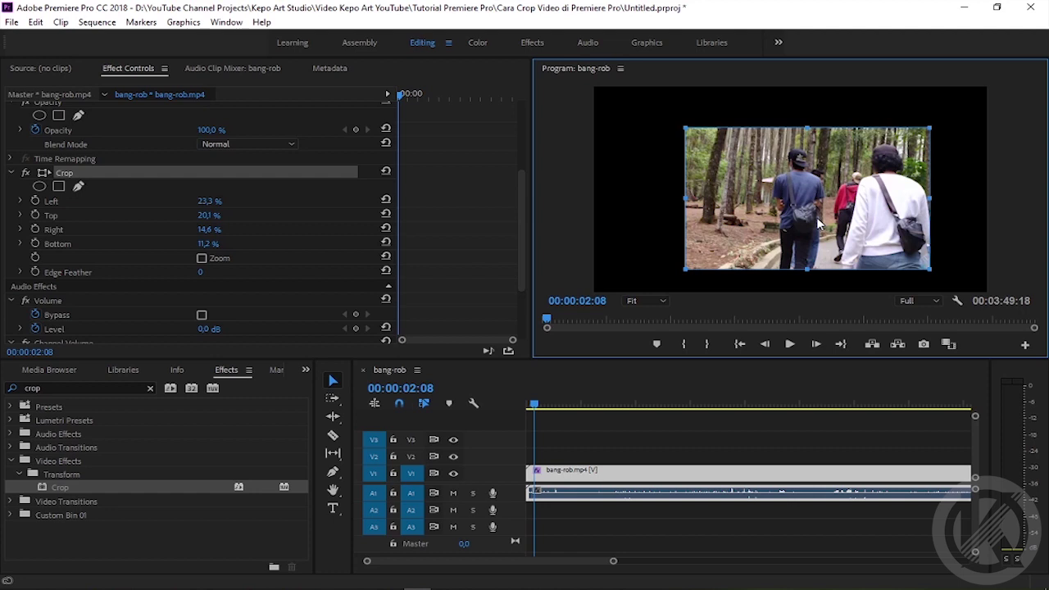
click(201, 258)
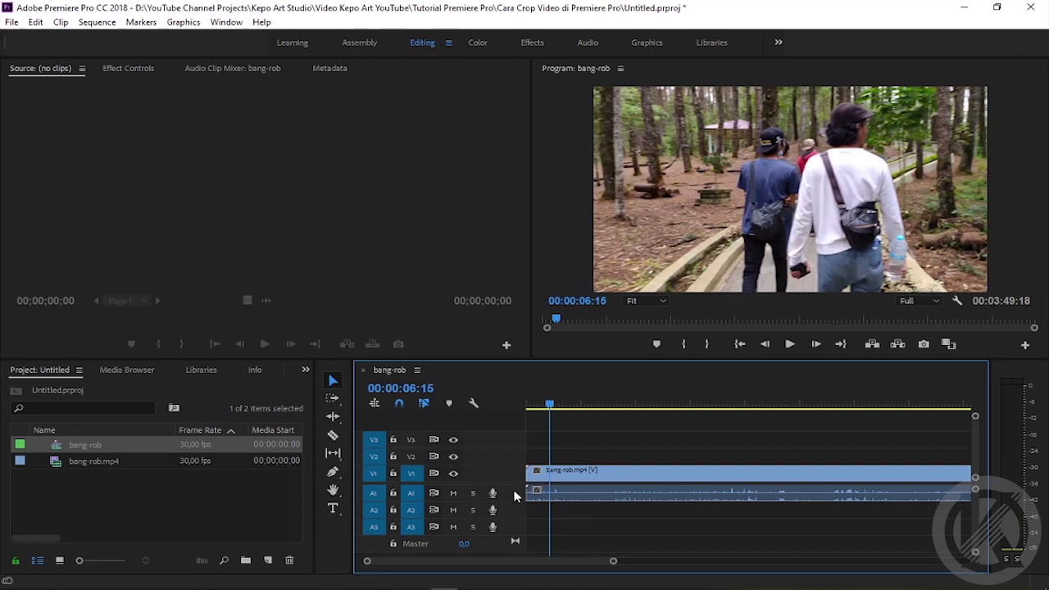
Move the playhead to 00:00:10:12 and open Export Settings with Ctrl+M.
click(565, 402)
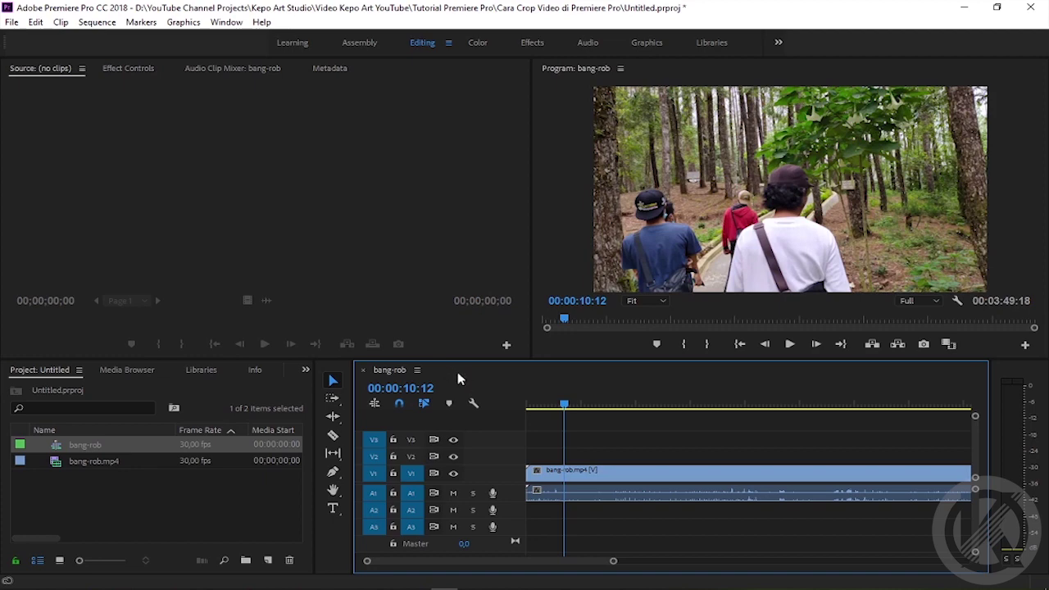
key(ctrl+m)
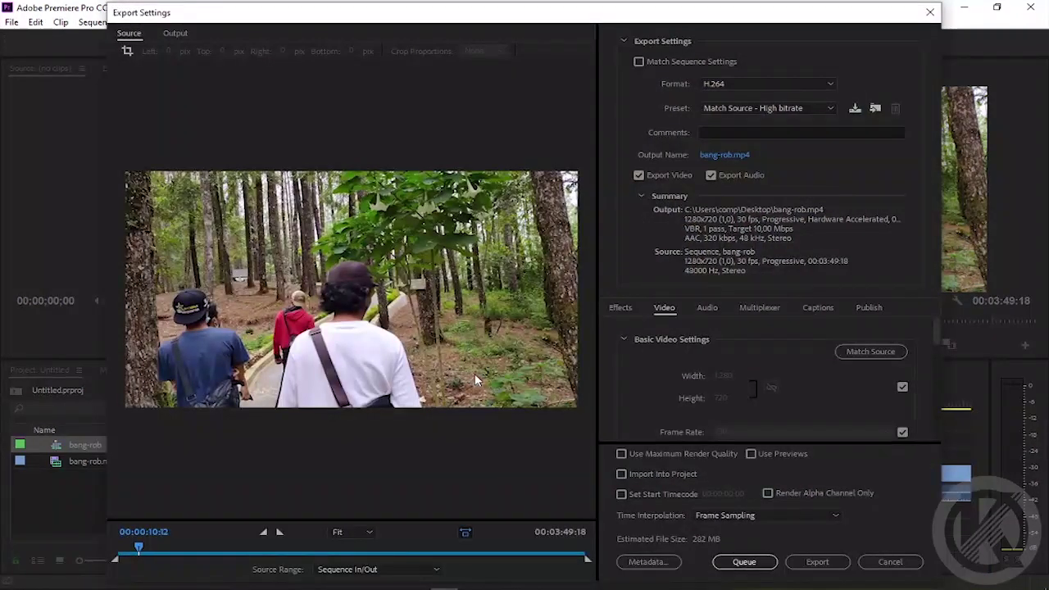
Crop the export source around the walkers: Left 59, Top 153, Right 367, Bottom 14 pixels.
click(128, 51)
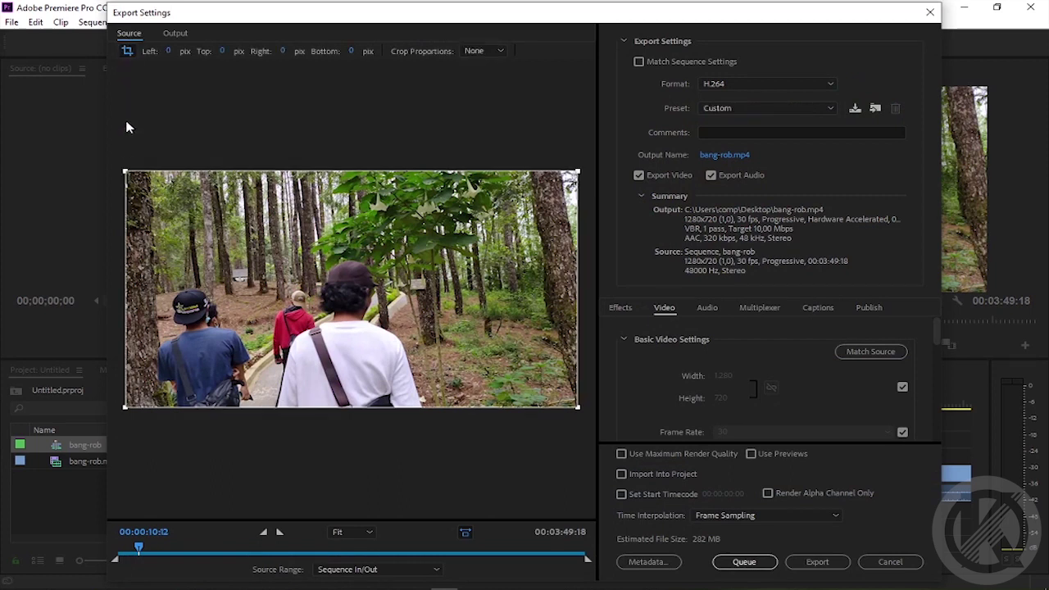
drag(124, 167, 233, 221)
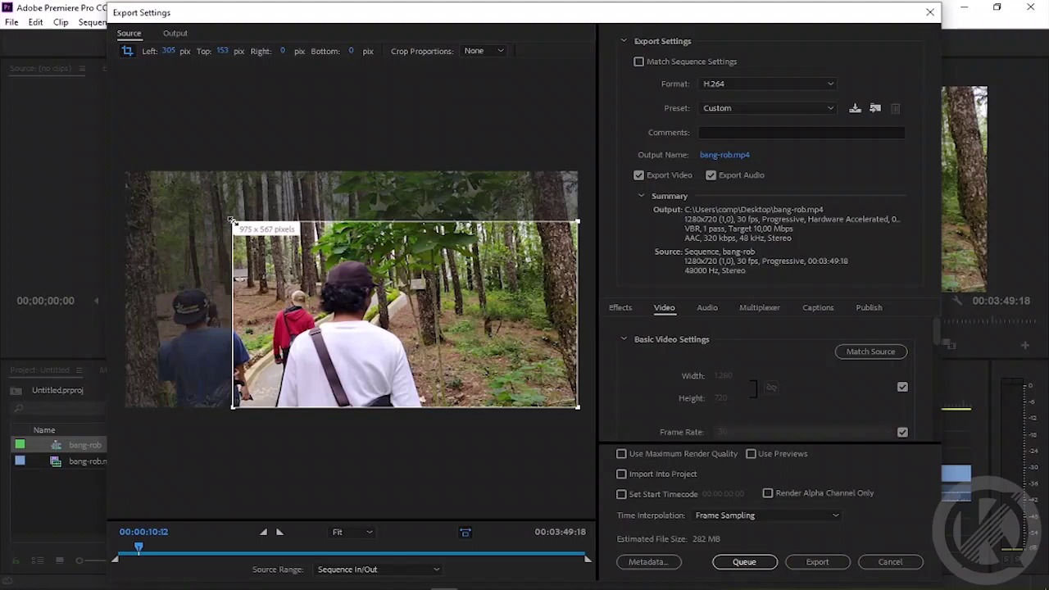
mouse_move(361, 314)
mouse_down()
mouse_move(282, 314)
mouse_move(324, 296)
mouse_up()
drag(491, 217, 428, 223)
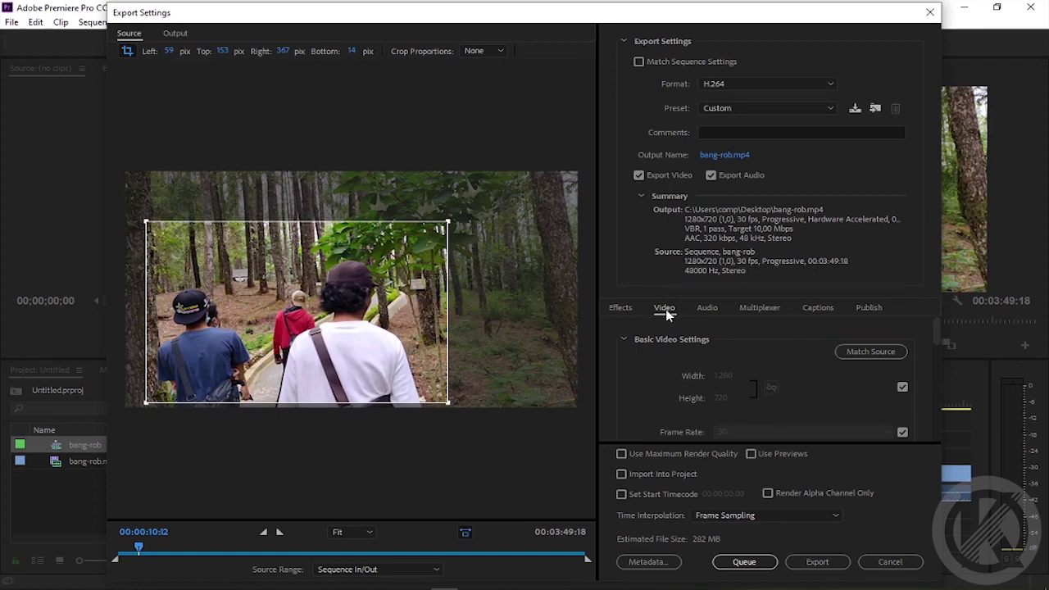
scroll(893, 395, down, 2)
scroll(895, 405, up, 2)
Make the export width and height editable, then export the cropped forest video.
click(902, 385)
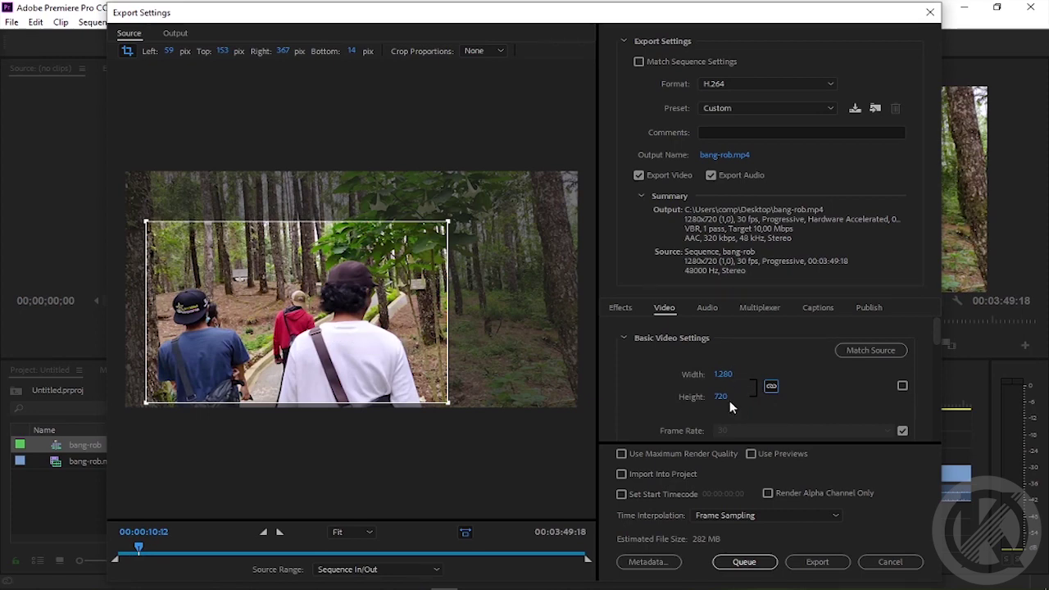
click(808, 565)
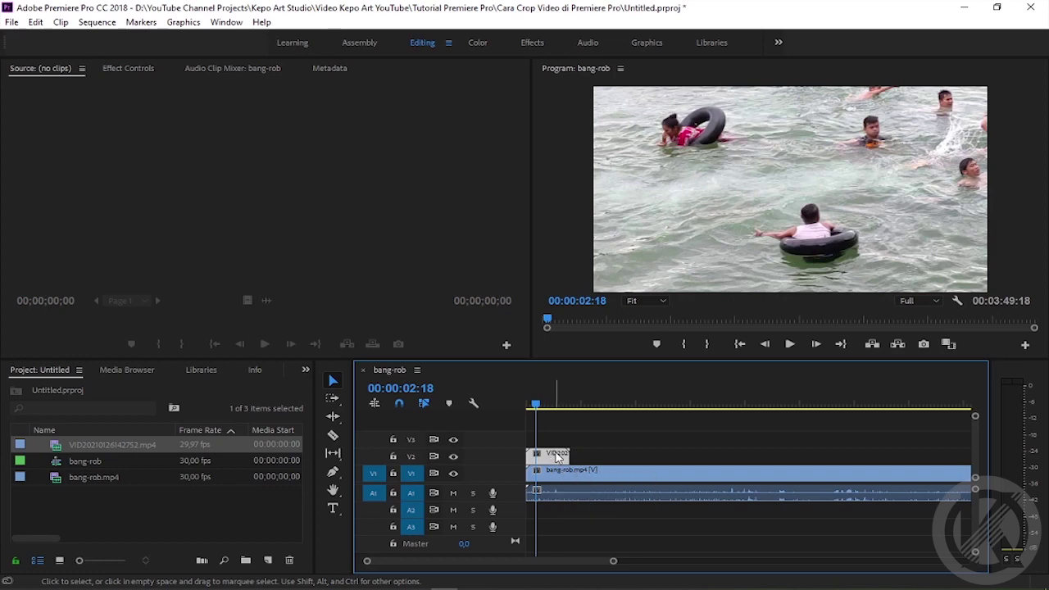
Apply Crop to the VID20210126142752.mp4 water clip on V2 and show its Effect Controls.
click(305, 369)
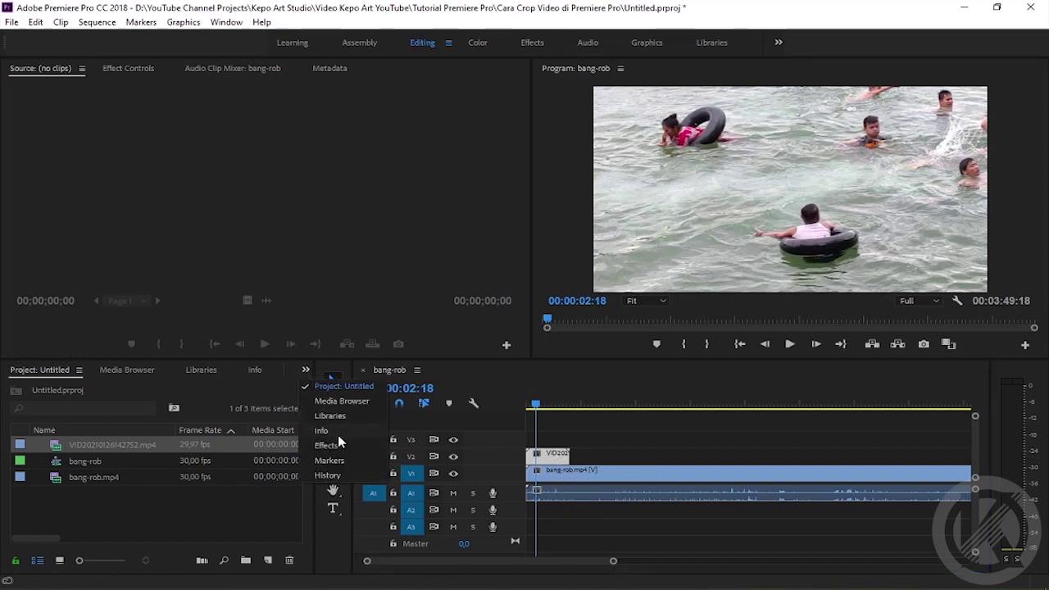
click(339, 443)
text(crom)
key(BackSpace)
text(p)
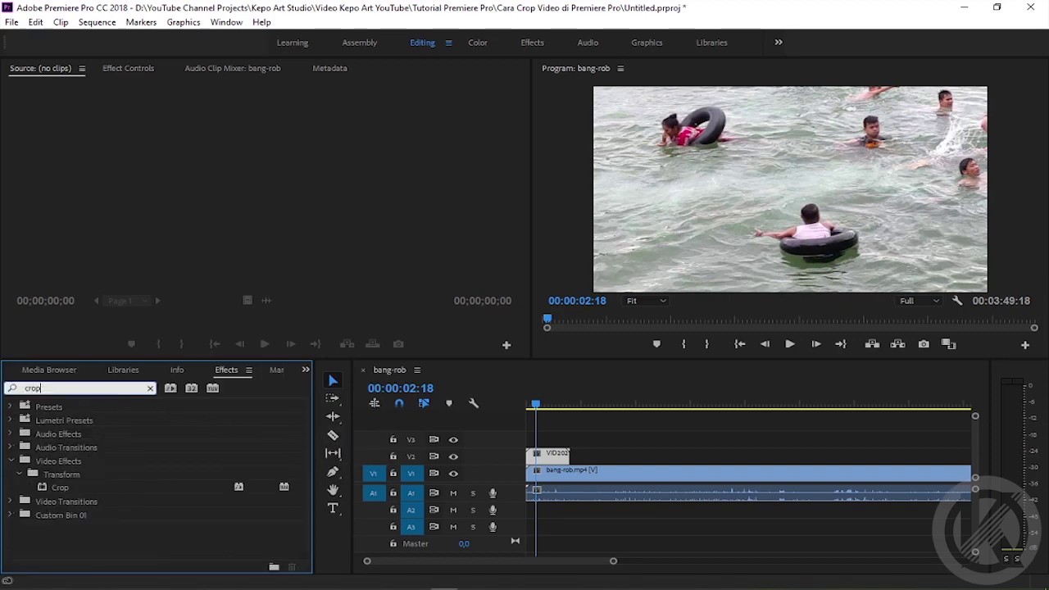
drag(42, 490, 553, 463)
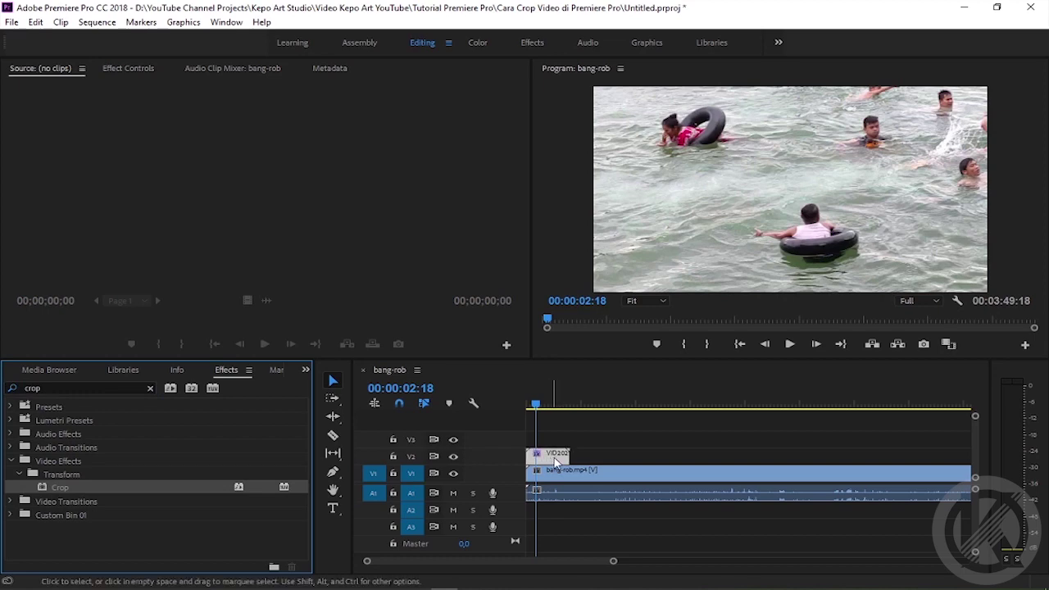
click(128, 68)
scroll(129, 283, down, 3)
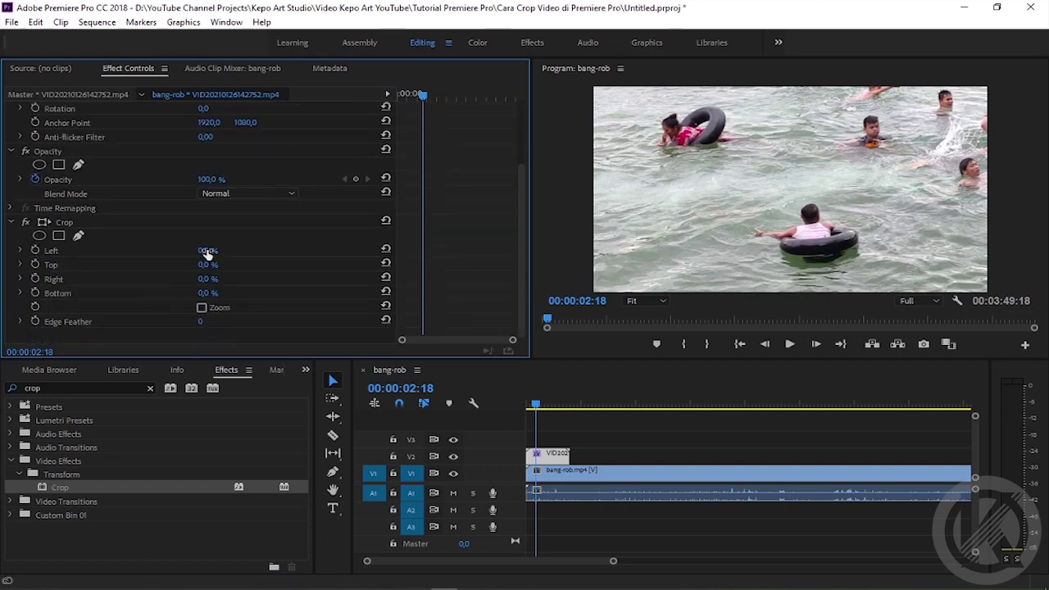
Crop the swimmers clip to roughly Left 39%, Top 42%, Right 39%, Bottom 37%, showing its crop handles.
mouse_move(210, 249)
mouse_down()
mouse_move(246, 250)
mouse_move(203, 279)
mouse_up()
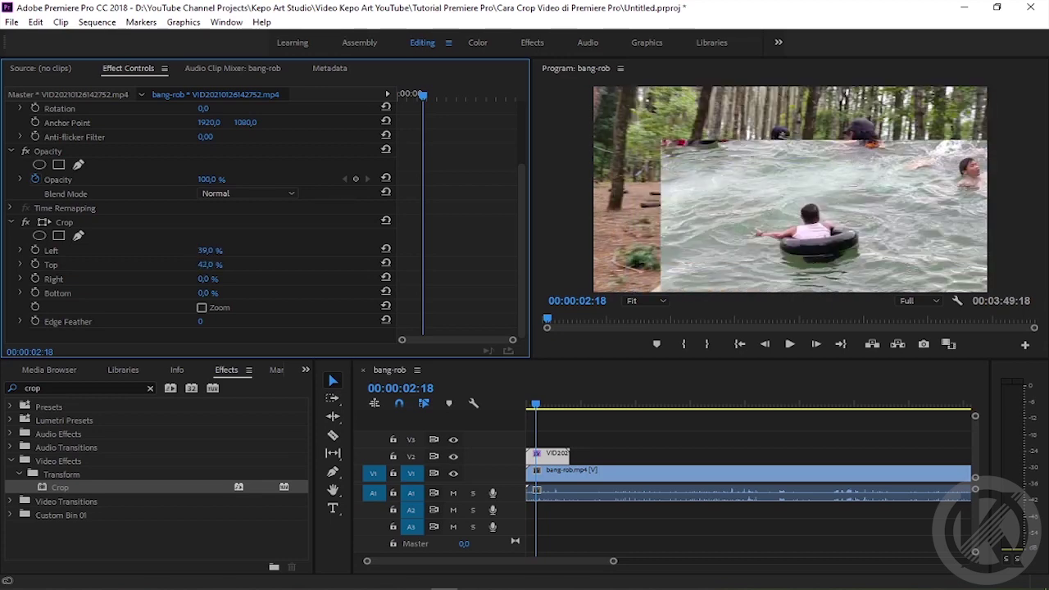
drag(210, 279, 215, 299)
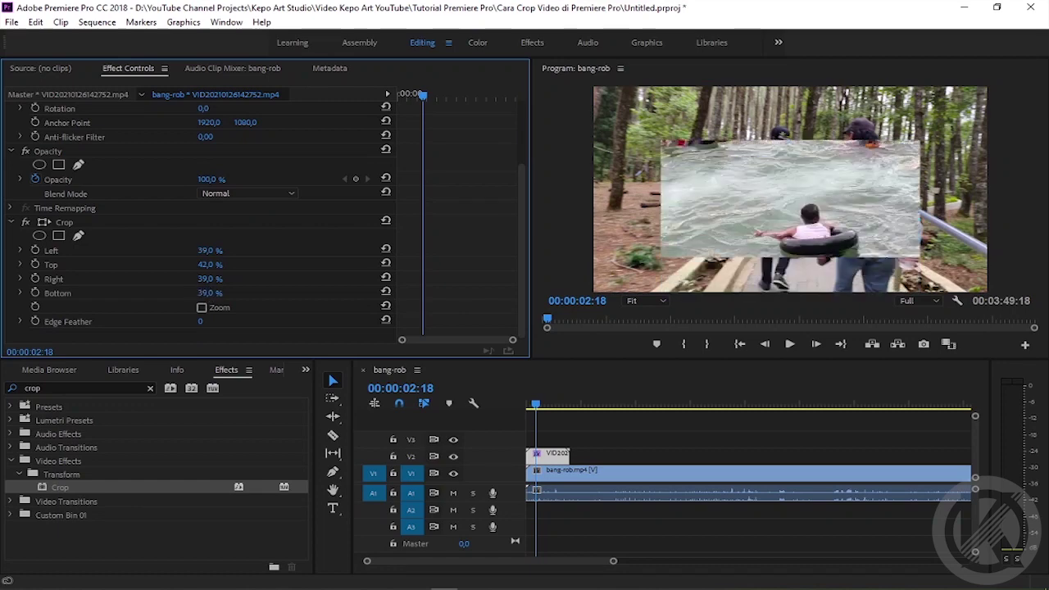
click(65, 223)
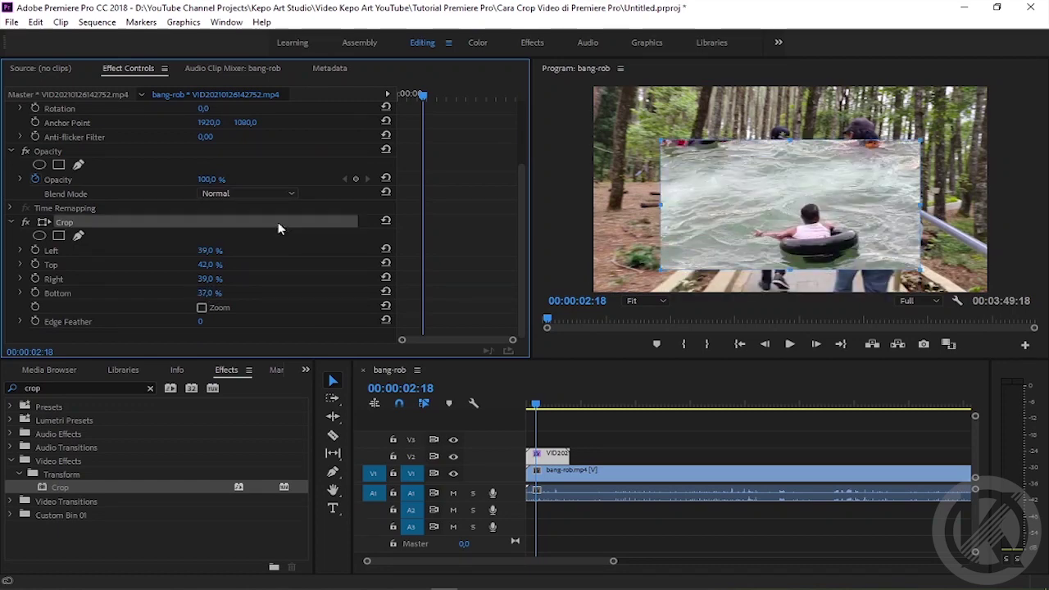
scroll(214, 152, up, 1)
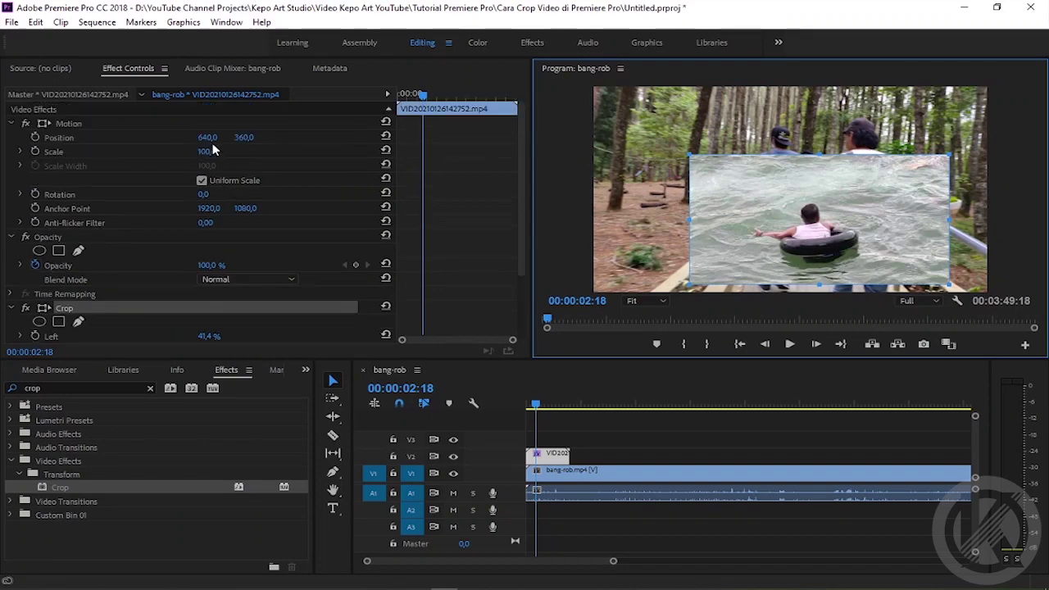
Set the swimmers inset's Motion Position to about 645, 385.
mouse_move(207, 137)
mouse_down()
mouse_move(178, 137)
mouse_move(232, 141)
mouse_up()
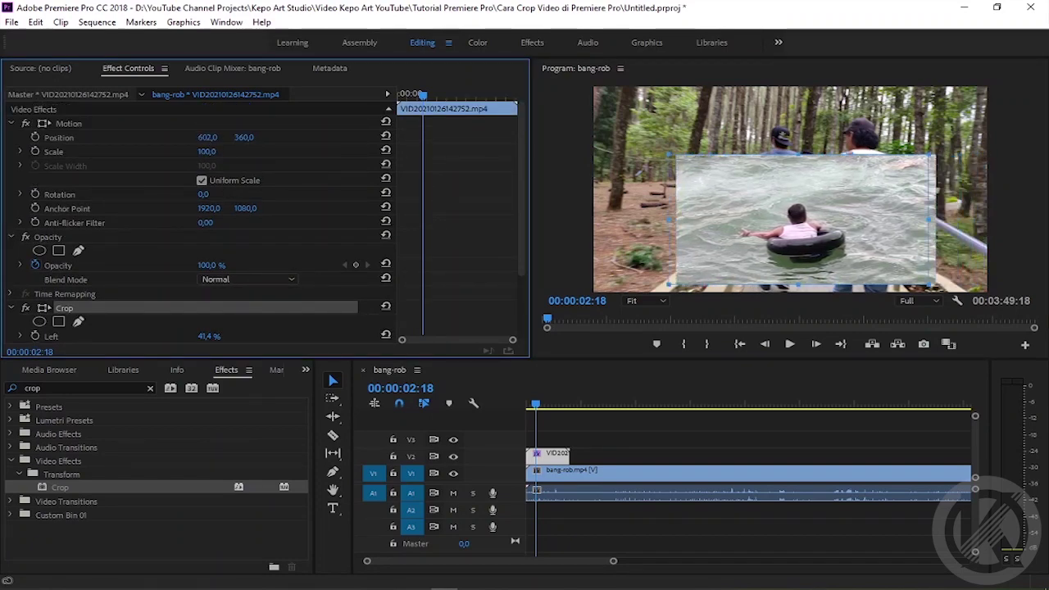
mouse_move(238, 137)
mouse_down()
mouse_move(200, 138)
mouse_move(303, 136)
mouse_up()
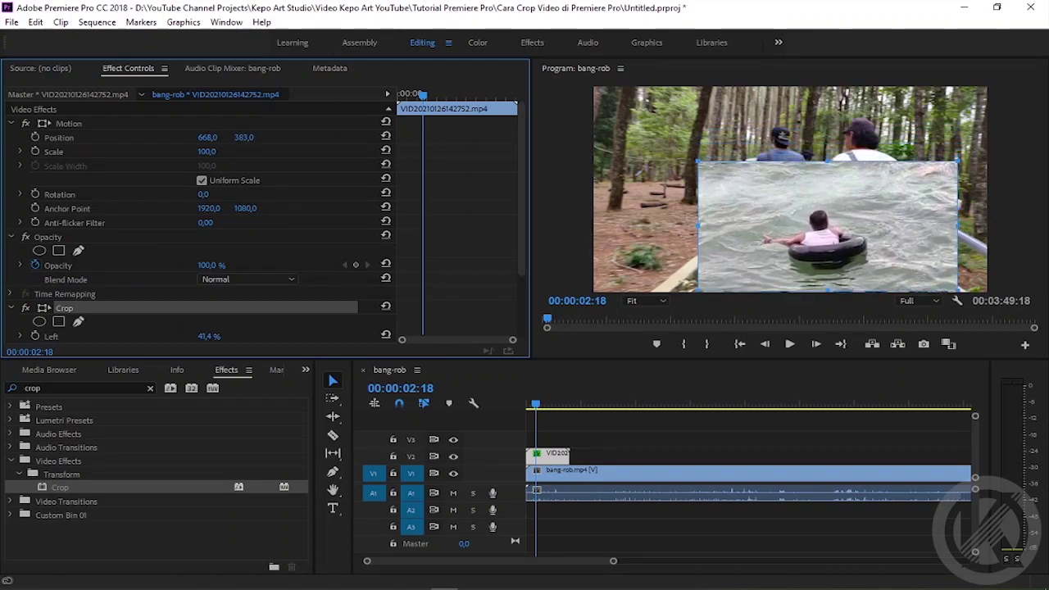
drag(208, 137, 224, 141)
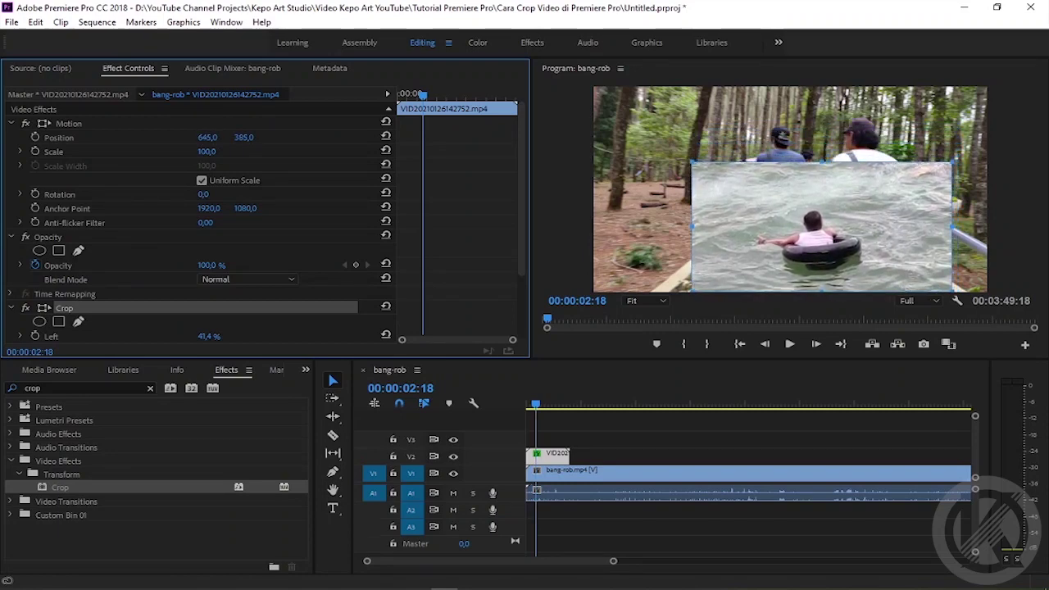